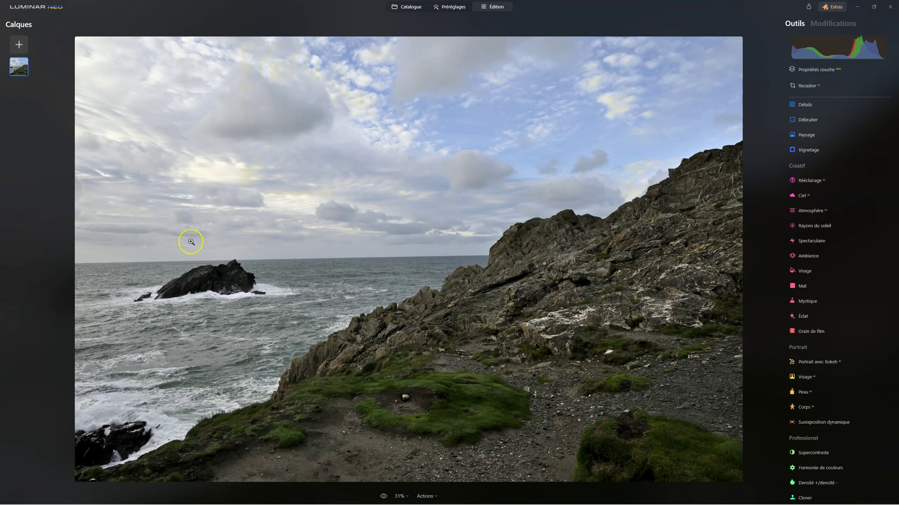
Duplicate the photo layer twice to create a stack of three identical layers.
{"action": "right_click", "coordinate": [20, 68]}
{"action": "left_click", "coordinate": [28, 82]}
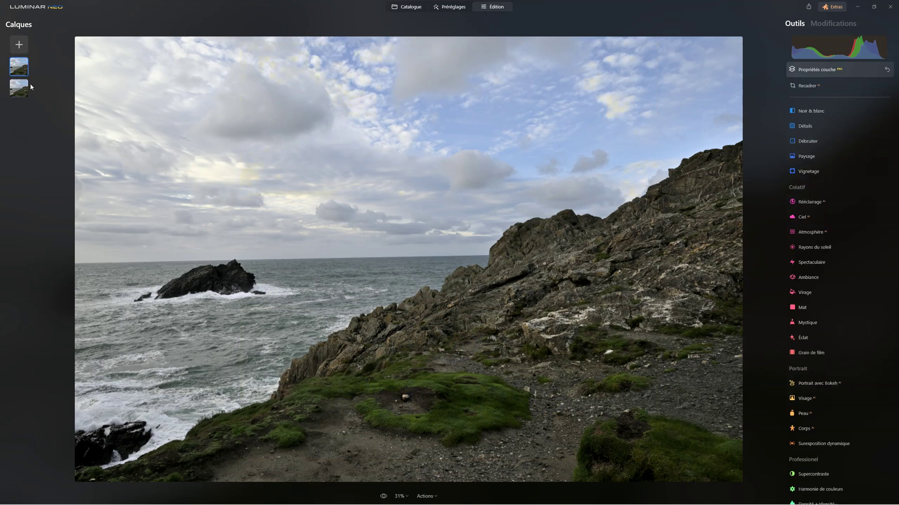
{"action": "left_click", "coordinate": [25, 78]}
{"action": "right_click", "coordinate": [25, 79]}
{"action": "left_click", "coordinate": [37, 97]}
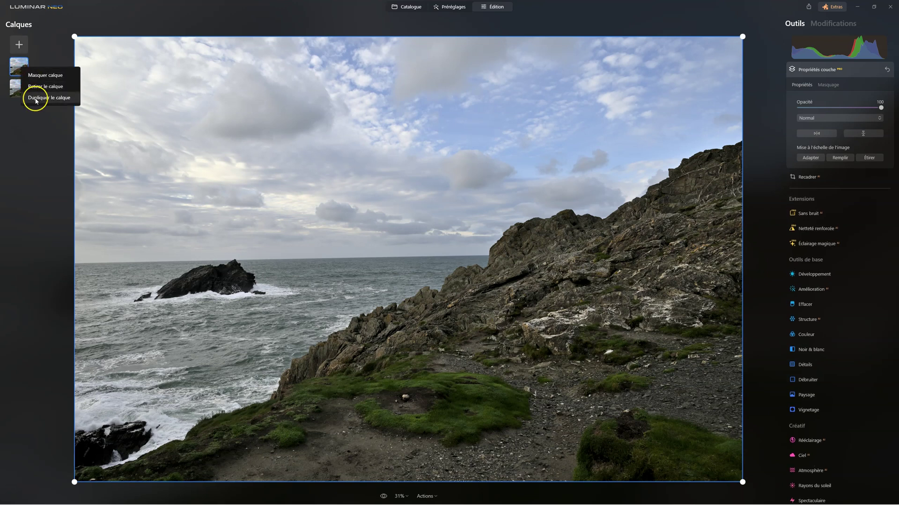
Hide the top and middle duplicate layers, leaving only the base photo visible.
{"action": "left_click", "coordinate": [24, 71]}
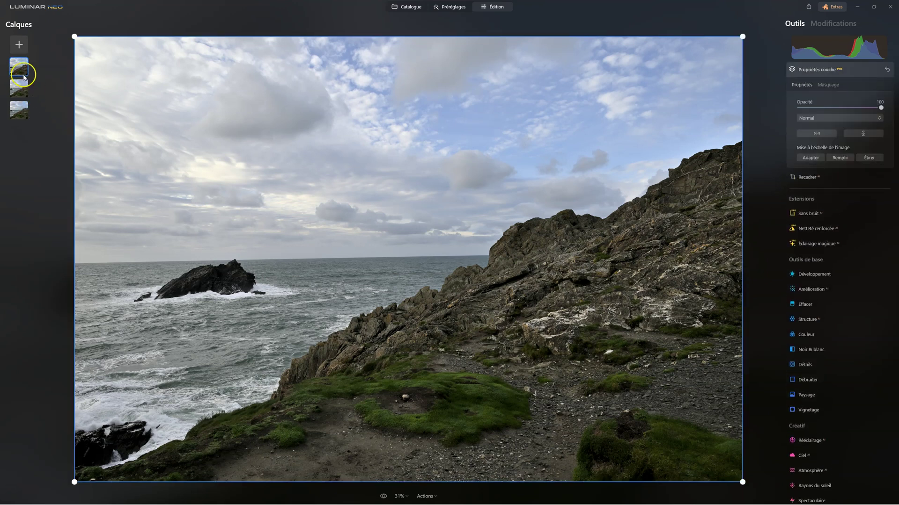
{"action": "right_click", "coordinate": [23, 73]}
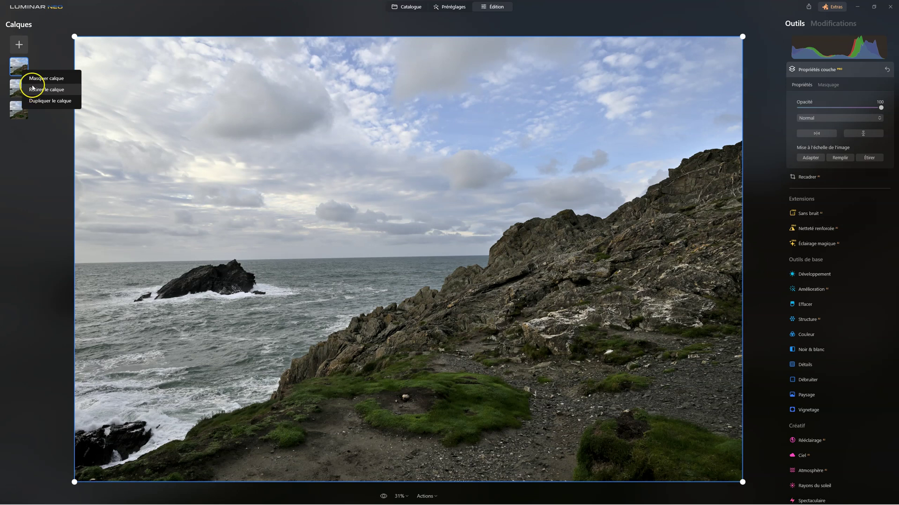
{"action": "left_click", "coordinate": [34, 83]}
{"action": "left_click", "coordinate": [22, 89]}
{"action": "right_click", "coordinate": [22, 88]}
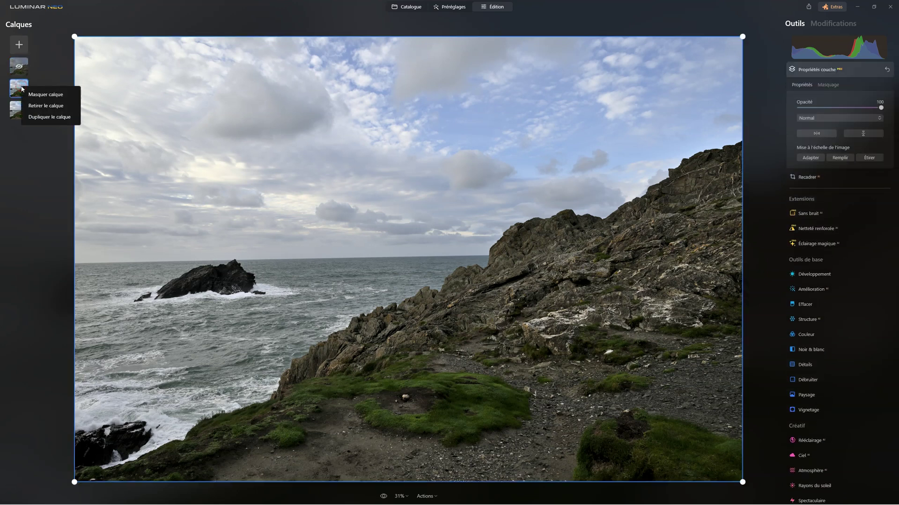
{"action": "left_click", "coordinate": [32, 95]}
{"action": "left_click", "coordinate": [31, 95]}
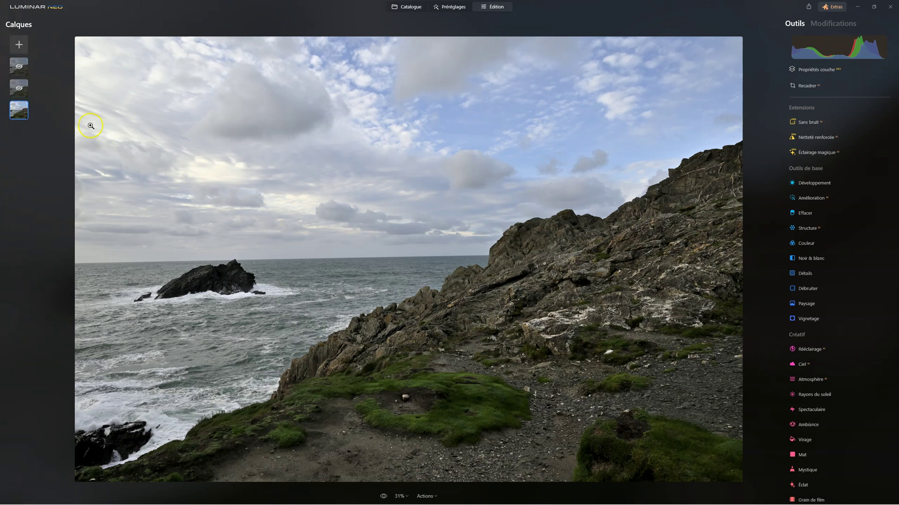
Show the middle layer again.
{"action": "left_click", "coordinate": [21, 89]}
{"action": "right_click", "coordinate": [22, 90]}
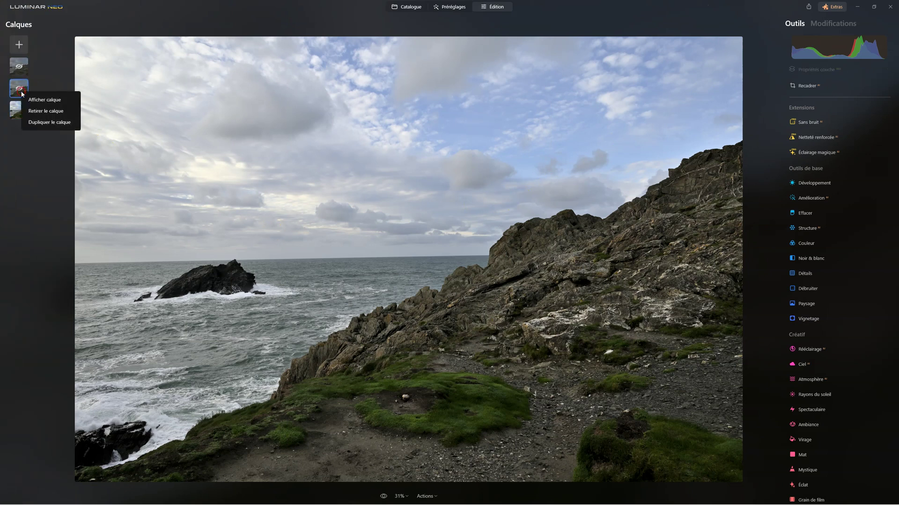
{"action": "left_click", "coordinate": [28, 100]}
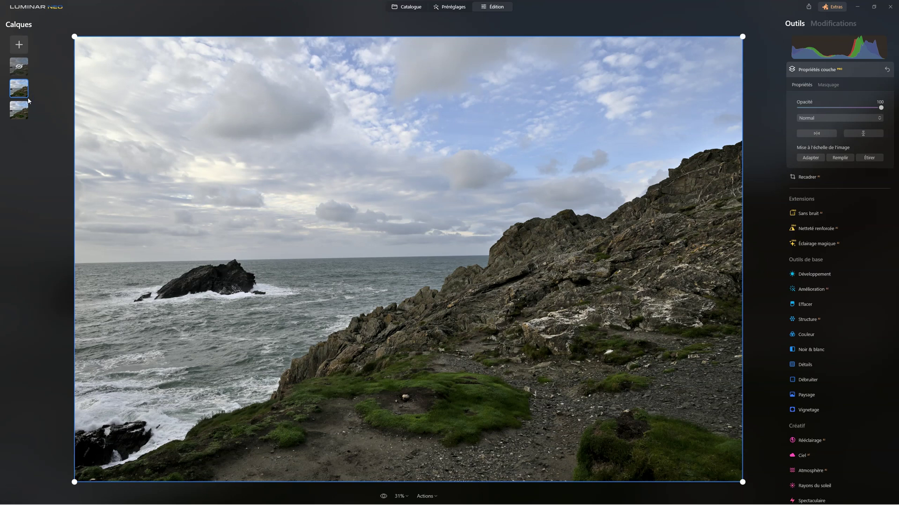
Apply Structure to the middle layer with Quantité -100 and Renforcer 100.
{"action": "left_click", "coordinate": [819, 71]}
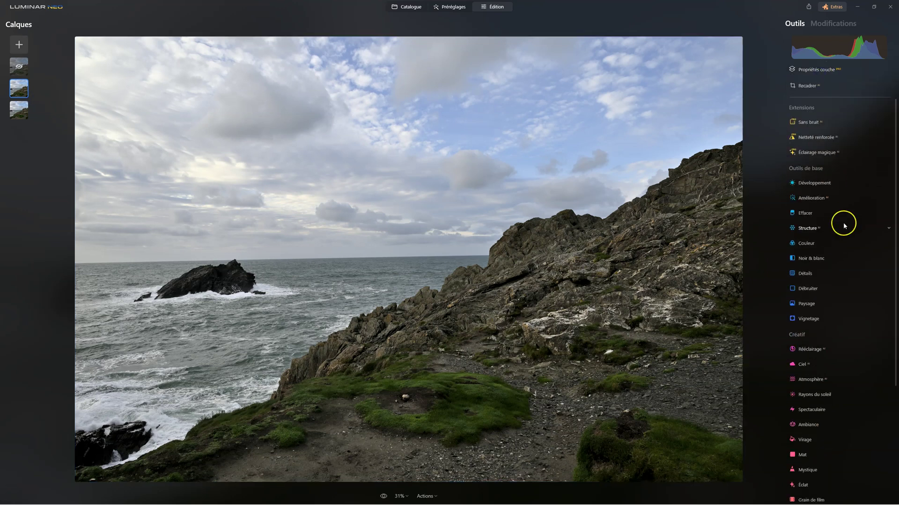
{"action": "left_click", "coordinate": [811, 228]}
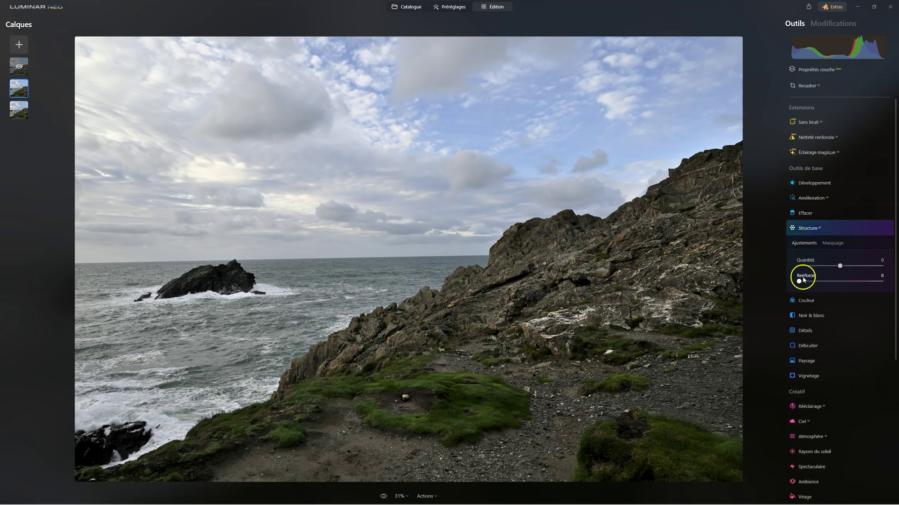
{"action": "left_click_drag", "start_coordinate": [835, 266], "coordinate": [714, 268]}
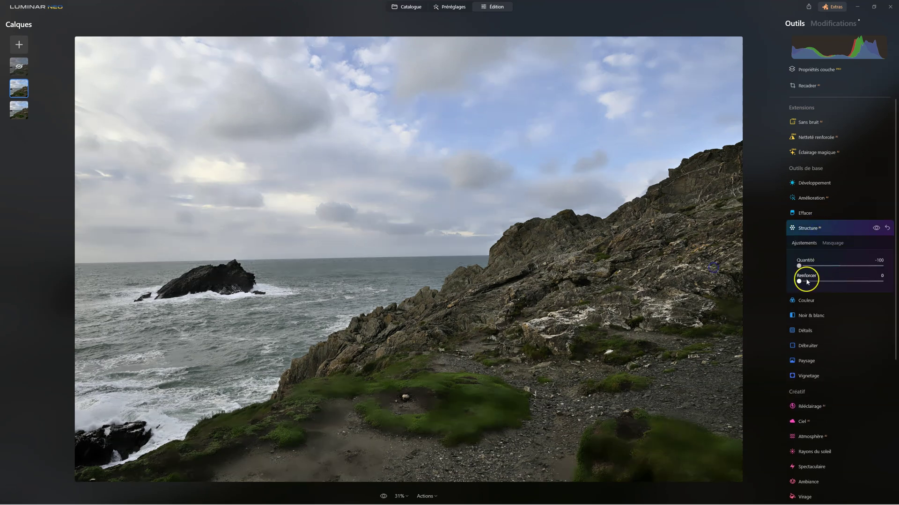
{"action": "left_click_drag", "start_coordinate": [798, 282], "coordinate": [887, 281]}
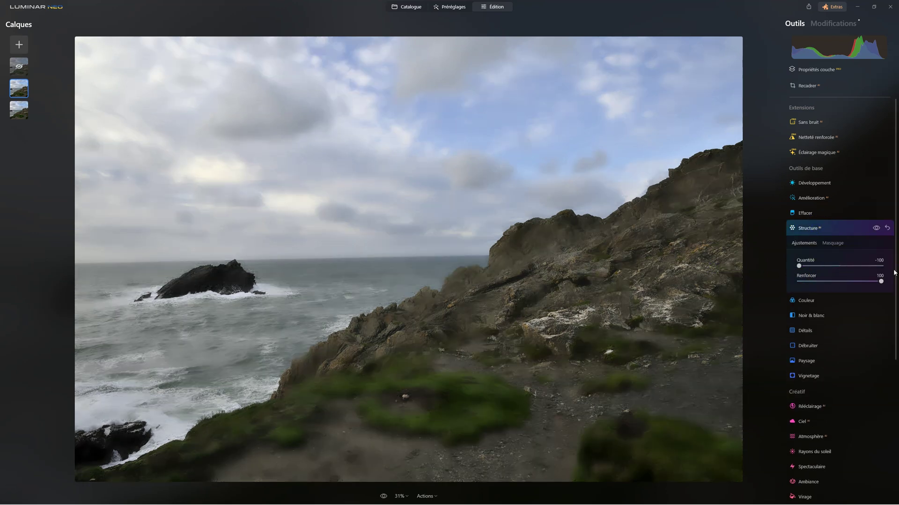
Stack two more Structure passes on the middle layer, using Quantité -100 and Renforcer 100.
{"action": "left_click", "coordinate": [816, 231]}
{"action": "left_click", "coordinate": [816, 231]}
{"action": "left_click_drag", "start_coordinate": [838, 265], "coordinate": [881, 281]}
{"action": "left_click", "coordinate": [818, 231]}
{"action": "left_click", "coordinate": [818, 231]}
{"action": "left_click_drag", "start_coordinate": [840, 266], "coordinate": [703, 265]}
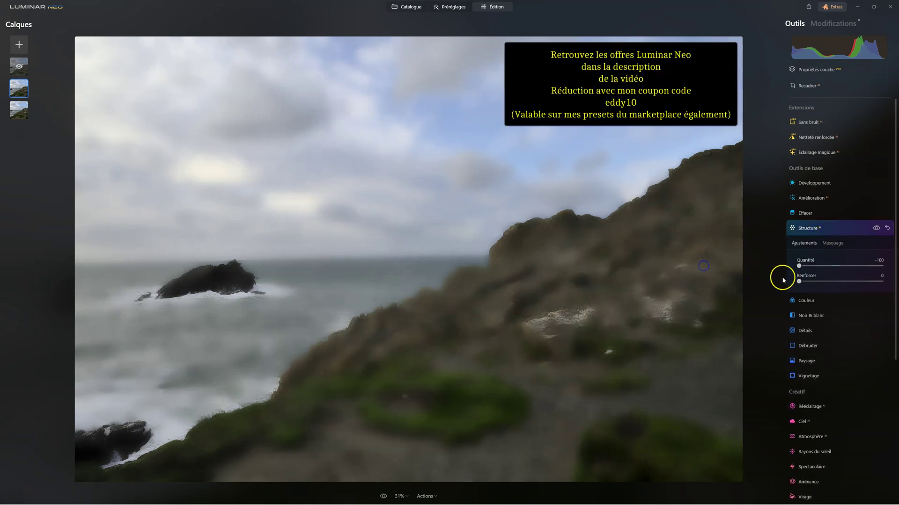
{"action": "left_click_drag", "start_coordinate": [796, 281], "coordinate": [882, 281]}
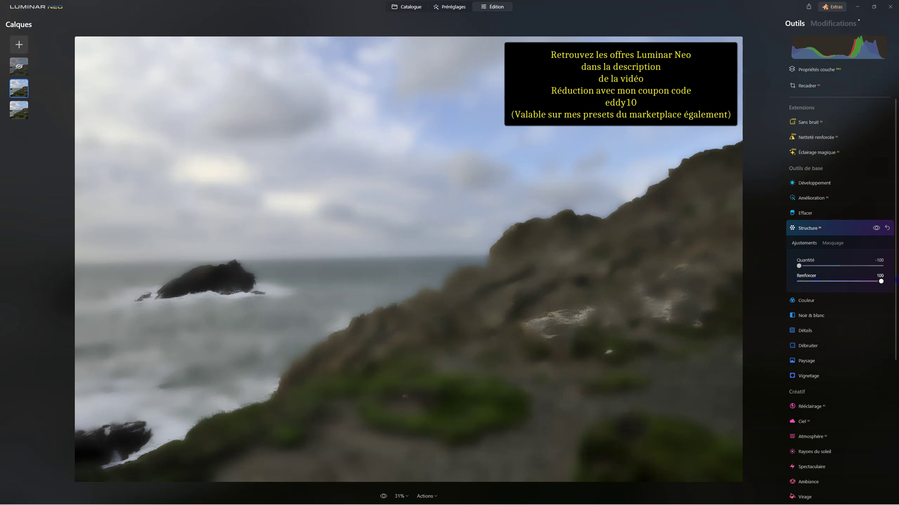
Add a fourth and a fifth Structure pass to the middle layer, each with Quantité -100 and Renforcer 100.
{"action": "left_click", "coordinate": [814, 229]}
{"action": "left_click", "coordinate": [814, 229]}
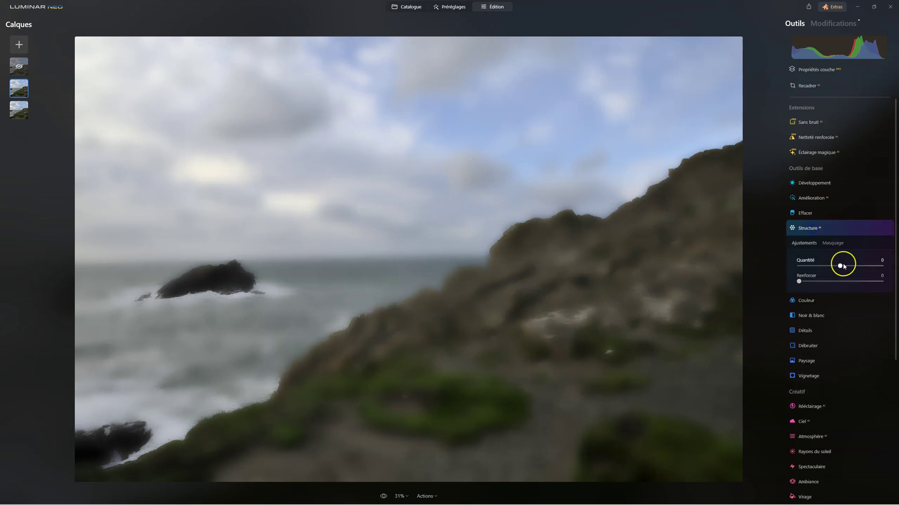
{"action": "left_click_drag", "start_coordinate": [840, 266], "coordinate": [721, 266]}
{"action": "left_click_drag", "start_coordinate": [798, 282], "coordinate": [881, 281]}
{"action": "left_click", "coordinate": [808, 227]}
{"action": "left_click", "coordinate": [809, 227]}
{"action": "left_click_drag", "start_coordinate": [840, 266], "coordinate": [720, 263]}
{"action": "left_click", "coordinate": [798, 281]}
{"action": "left_click_drag", "start_coordinate": [799, 283], "coordinate": [881, 281]}
Add a sixth Structure pass to the middle layer with Quantité -100 and an increased Renforcer.
{"action": "left_click", "coordinate": [812, 230]}
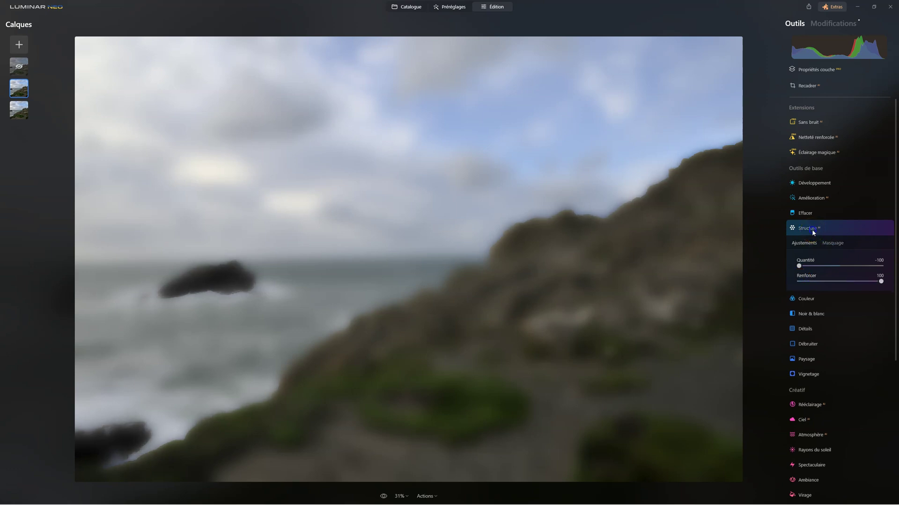
{"action": "left_click", "coordinate": [813, 230]}
{"action": "left_click_drag", "start_coordinate": [842, 268], "coordinate": [712, 259]}
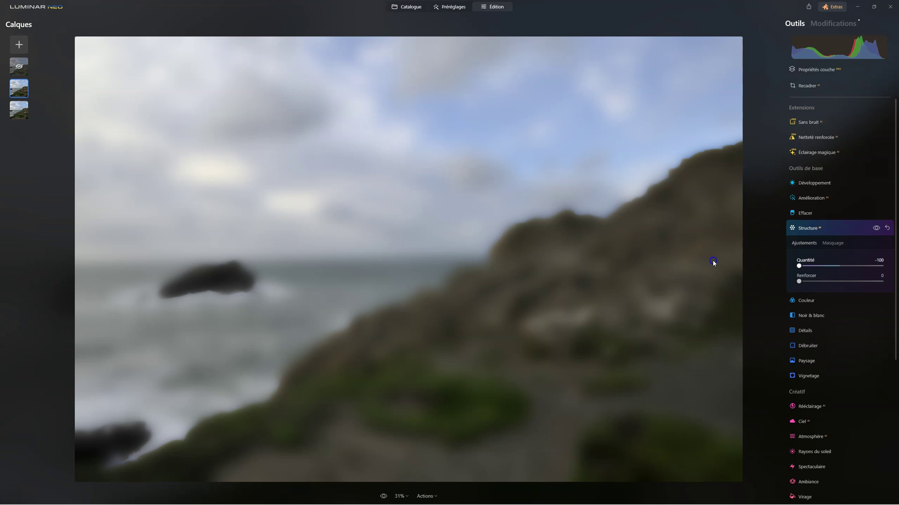
{"action": "left_click_drag", "start_coordinate": [799, 281], "coordinate": [839, 284]}
{"action": "left_click", "coordinate": [812, 230]}
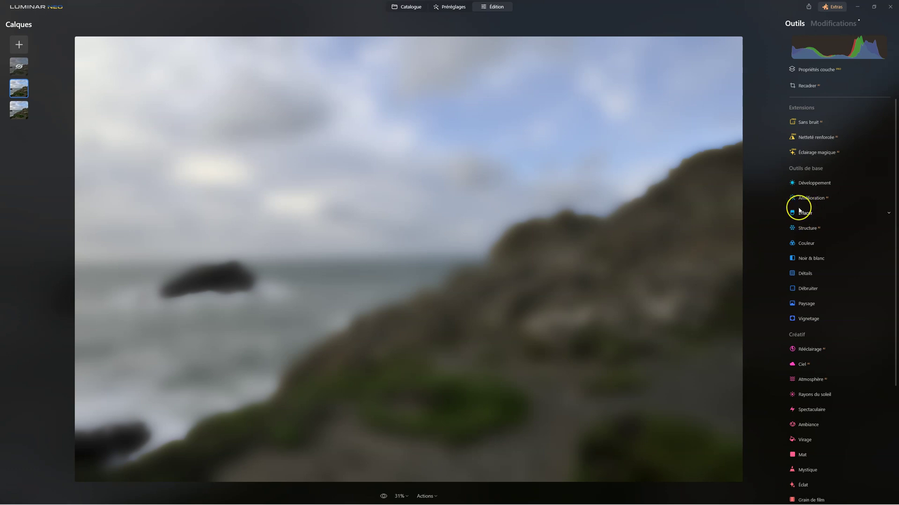
Try different opacities for the blurred middle layer and set its opacity to 59.
{"action": "left_click", "coordinate": [811, 71]}
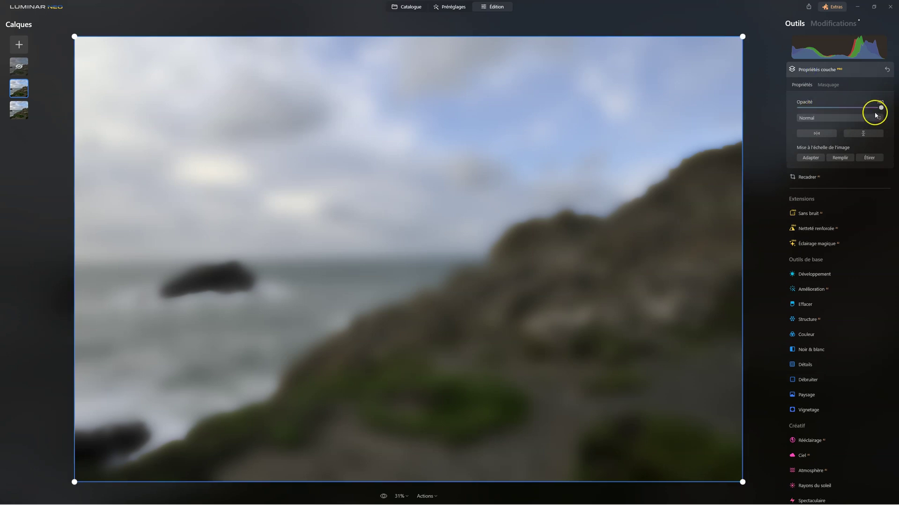
{"action": "left_click_drag", "start_coordinate": [883, 110], "coordinate": [754, 110]}
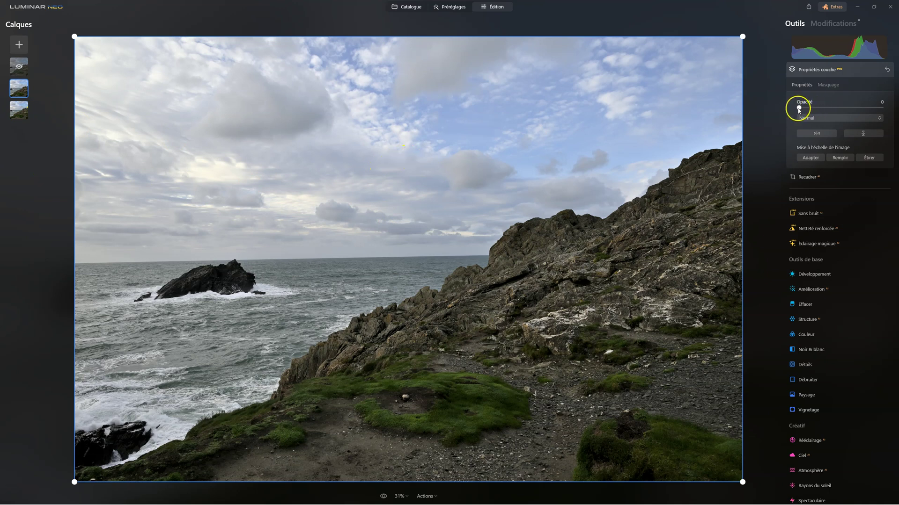
{"action": "left_click_drag", "start_coordinate": [818, 108], "coordinate": [882, 106]}
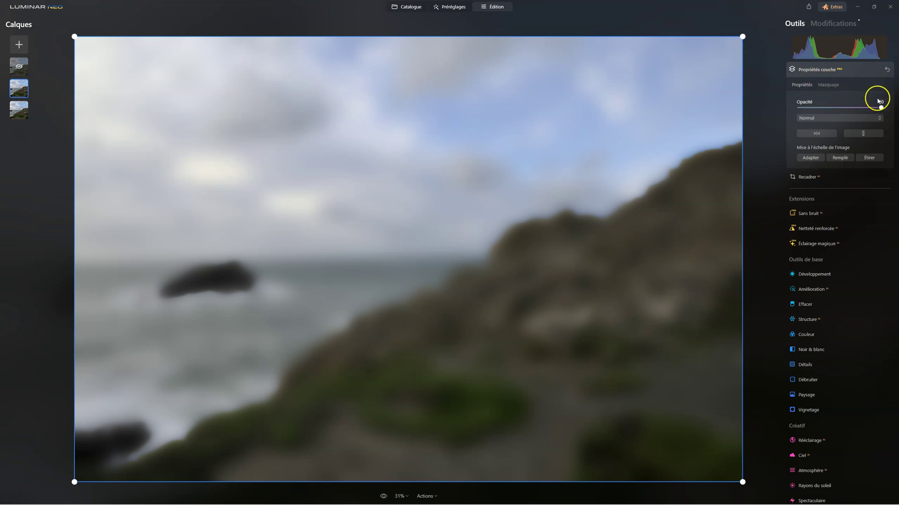
{"action": "left_click_drag", "start_coordinate": [881, 109], "coordinate": [862, 107]}
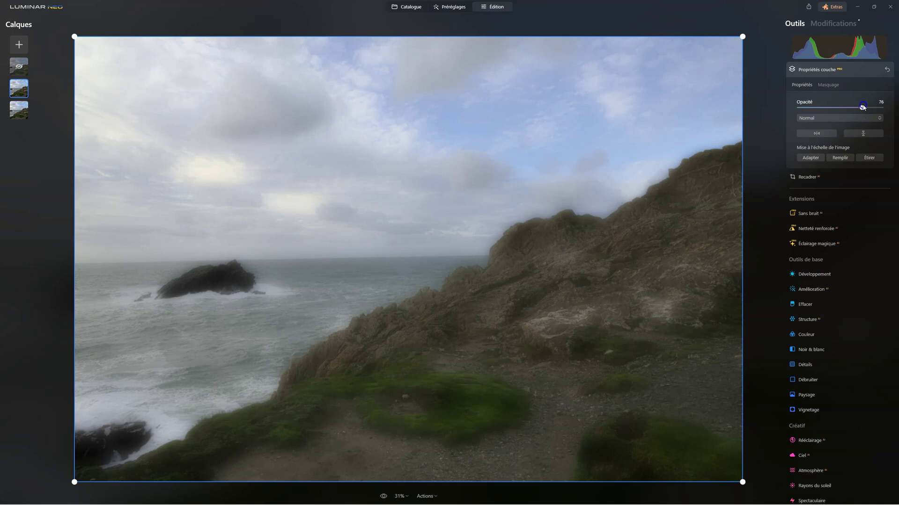
{"action": "left_click", "coordinate": [864, 107]}
{"action": "left_click_drag", "start_coordinate": [865, 108], "coordinate": [847, 109]}
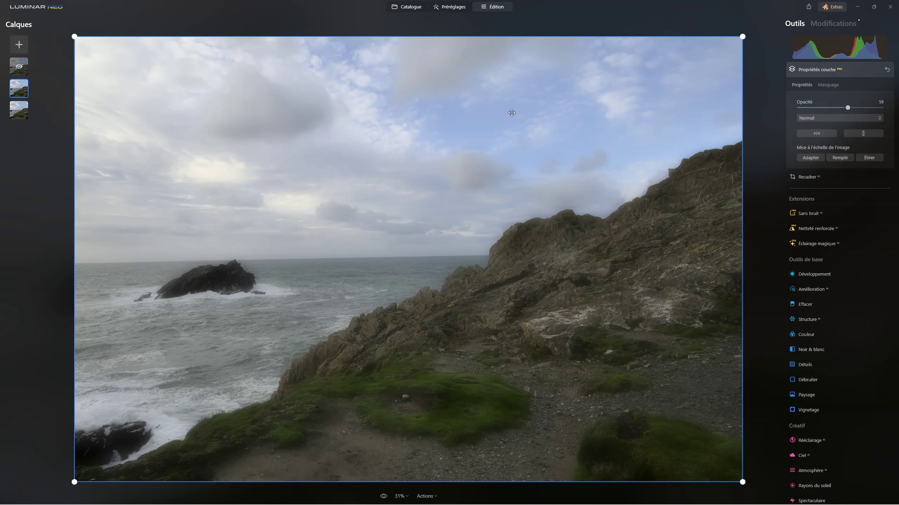
Show the top layer and apply Structure to it with Quantité 100 and Renforcer 100.
{"action": "left_click", "coordinate": [19, 68]}
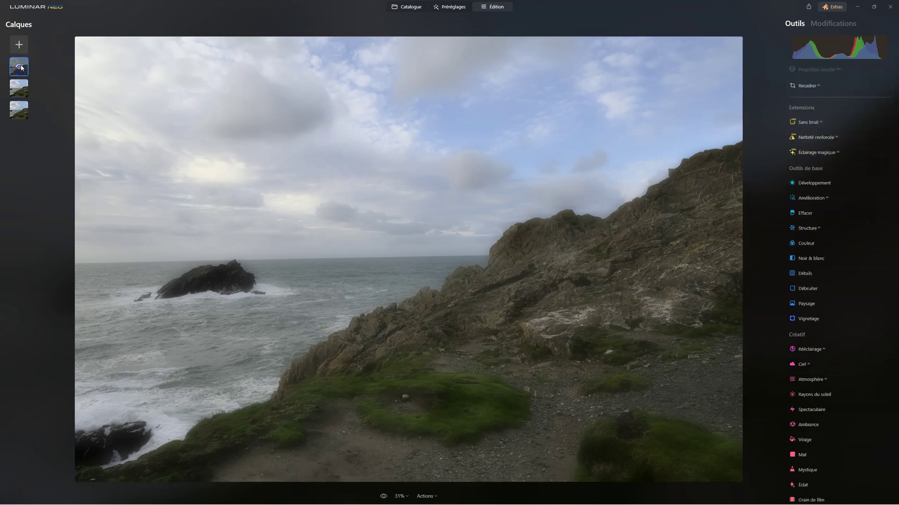
{"action": "right_click", "coordinate": [21, 68]}
{"action": "left_click", "coordinate": [30, 74]}
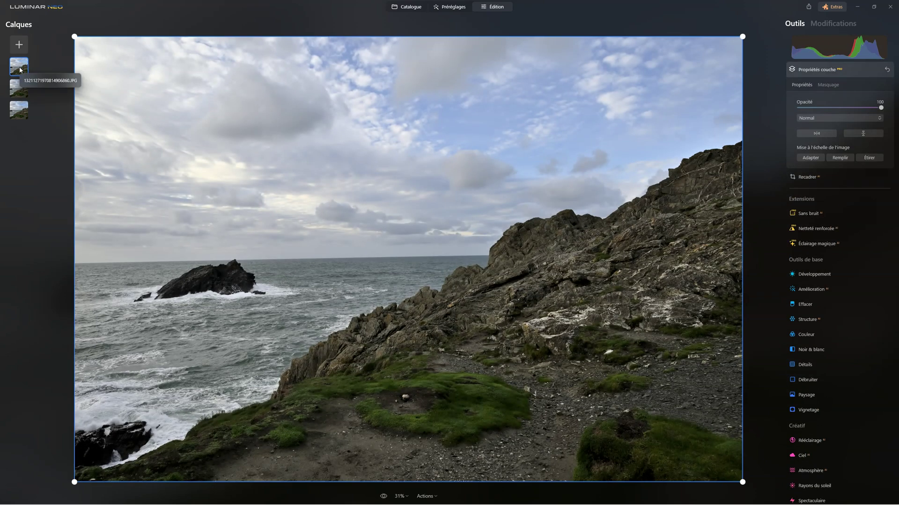
{"action": "left_click", "coordinate": [811, 327]}
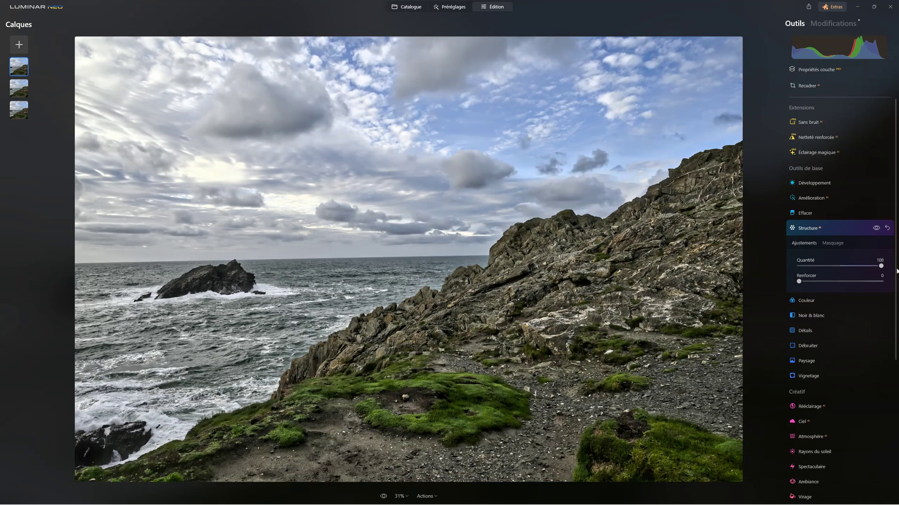
{"action": "left_click_drag", "start_coordinate": [799, 281], "coordinate": [881, 281]}
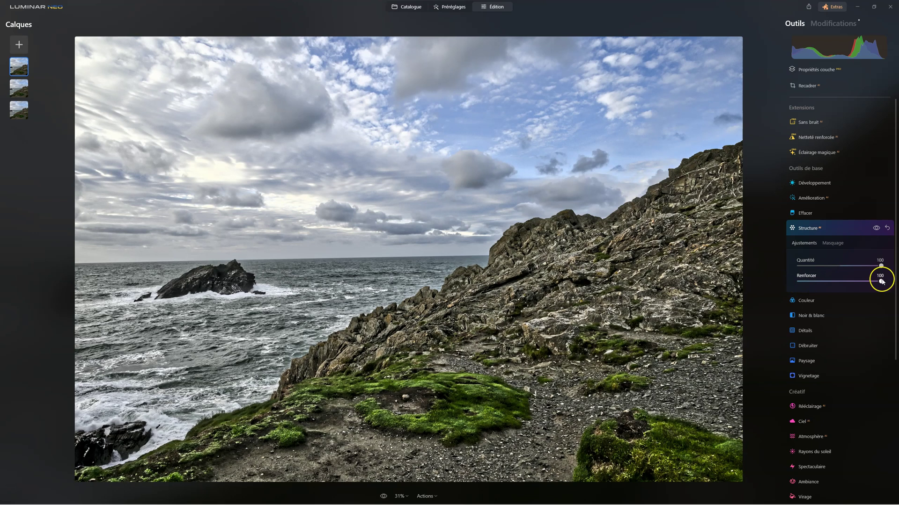
Set the top layer's opacity to 18.
{"action": "left_click", "coordinate": [830, 70]}
{"action": "left_click_drag", "start_coordinate": [880, 107], "coordinate": [617, 121]}
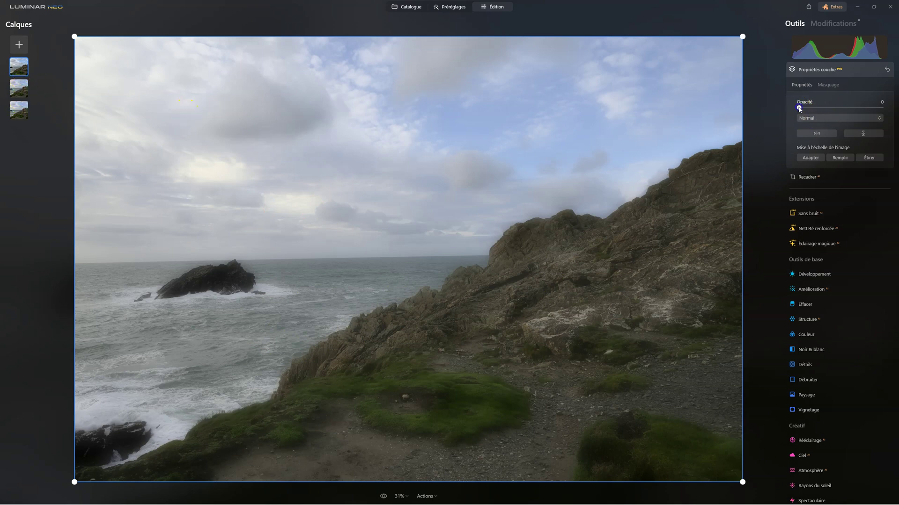
{"action": "left_click_drag", "start_coordinate": [799, 108], "coordinate": [813, 108]}
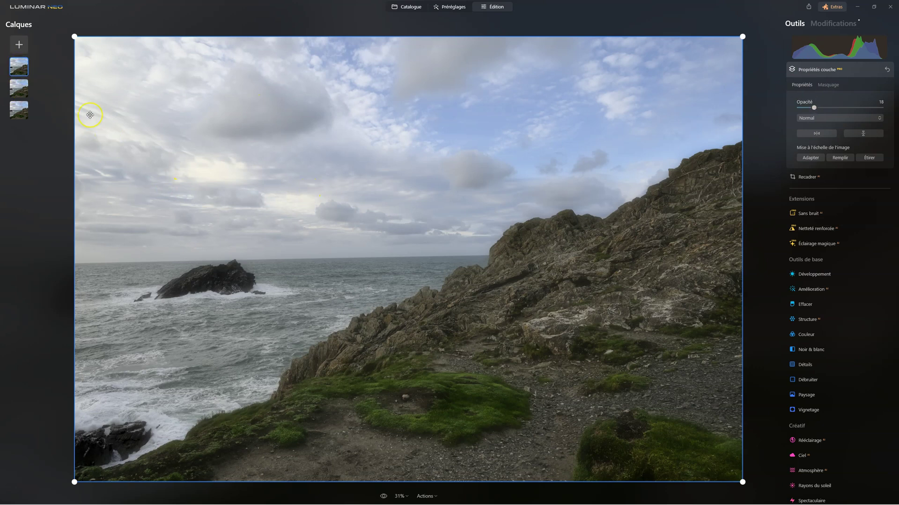
Compare the edit with the original by hiding both duplicate layers and showing them again.
{"action": "right_click", "coordinate": [21, 67]}
{"action": "left_click", "coordinate": [33, 76]}
{"action": "left_click", "coordinate": [23, 87]}
{"action": "right_click", "coordinate": [24, 87]}
{"action": "left_click", "coordinate": [27, 94]}
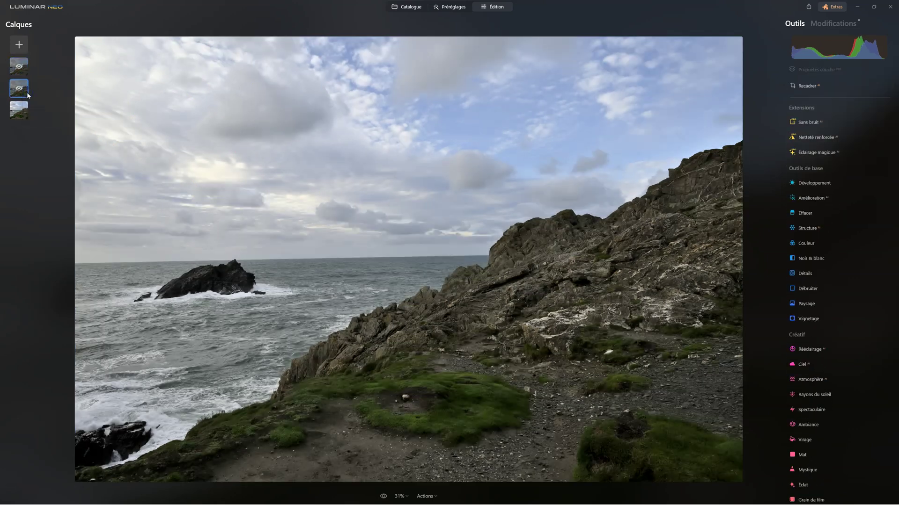
{"action": "right_click", "coordinate": [27, 92]}
{"action": "left_click", "coordinate": [30, 97]}
{"action": "left_click", "coordinate": [19, 66]}
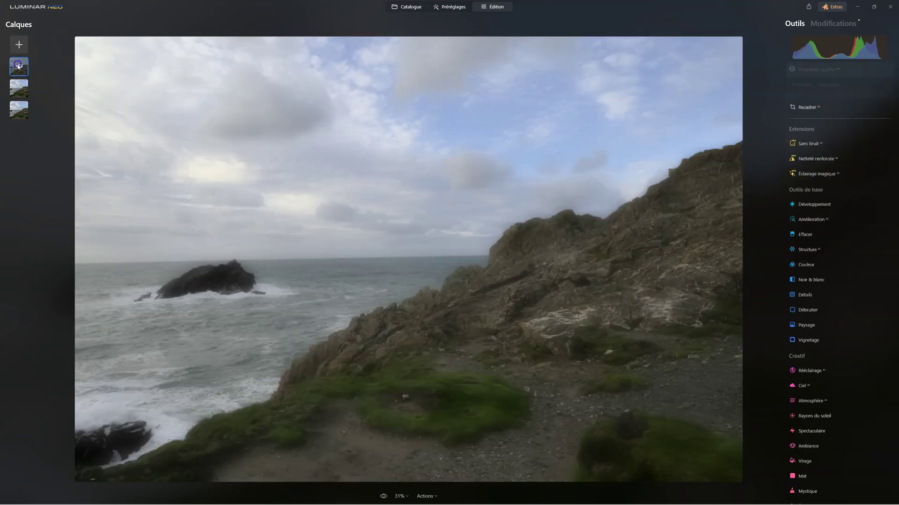
{"action": "right_click", "coordinate": [23, 71]}
{"action": "left_click", "coordinate": [40, 72]}
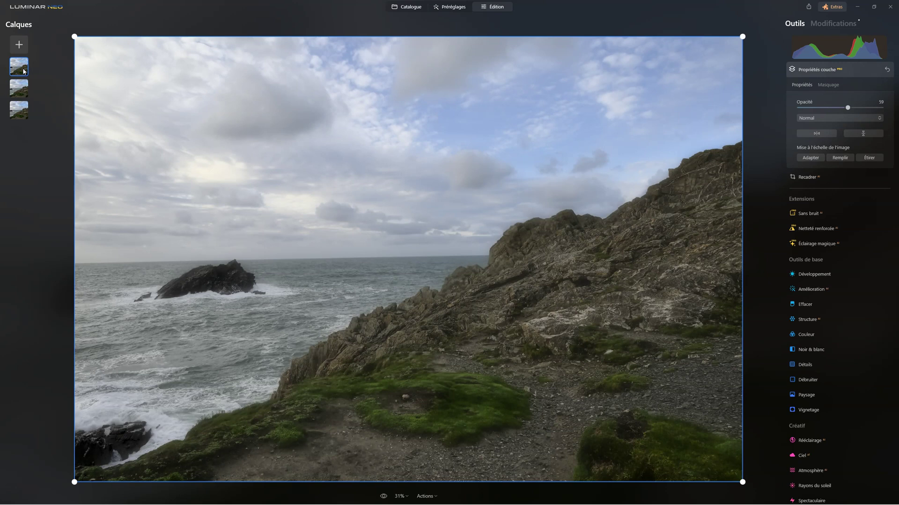
Hide the top layer and set the middle layer's opacity to 72.
{"action": "left_click", "coordinate": [20, 92]}
{"action": "right_click", "coordinate": [19, 68]}
{"action": "left_click", "coordinate": [26, 89]}
{"action": "left_click", "coordinate": [25, 89]}
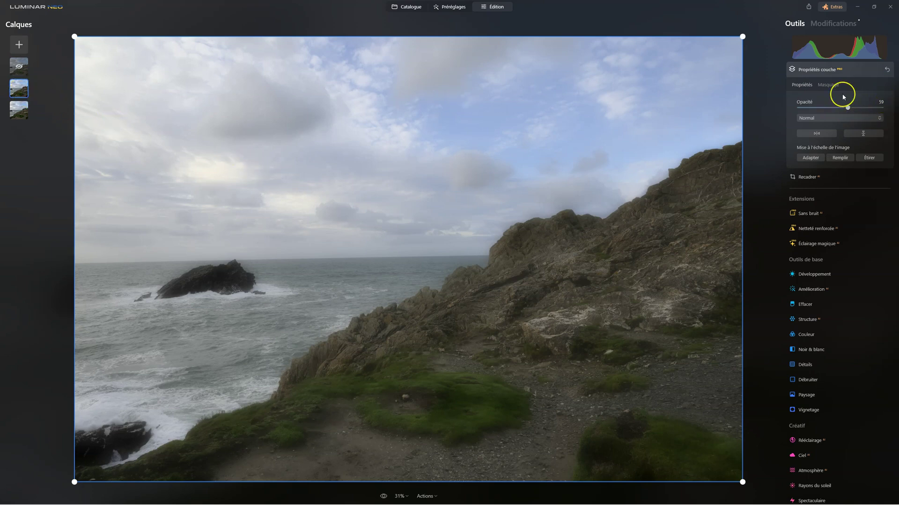
{"action": "mouse_move", "coordinate": [847, 108]}
{"action": "left_mouse_down"}
{"action": "mouse_move", "coordinate": [825, 107]}
{"action": "mouse_move", "coordinate": [862, 107]}
{"action": "mouse_move", "coordinate": [848, 107]}
{"action": "left_mouse_up"}
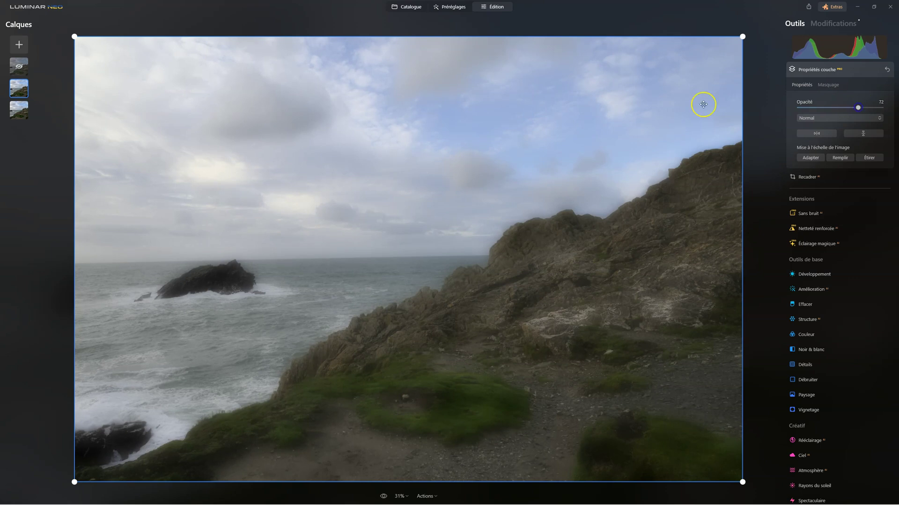
Show the hidden top layer again and set its opacity to 27.
{"action": "left_click", "coordinate": [18, 66]}
{"action": "right_click", "coordinate": [22, 74]}
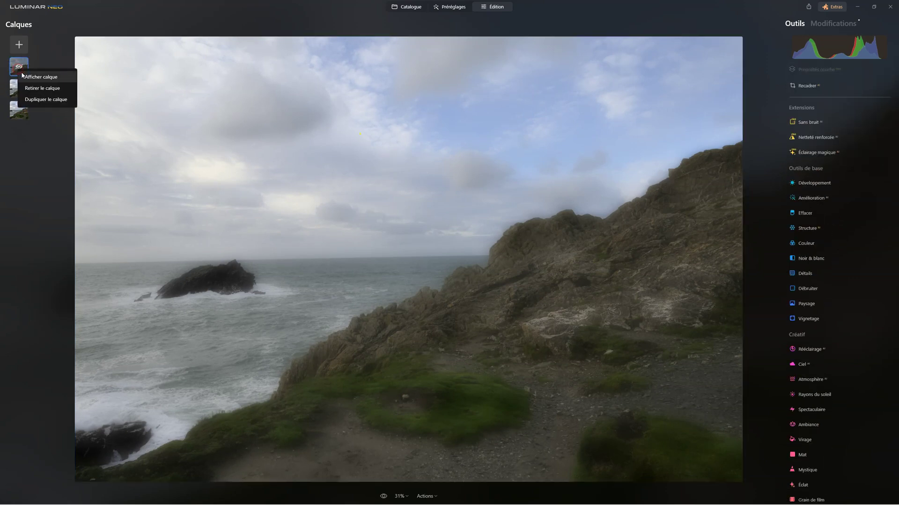
{"action": "left_click", "coordinate": [22, 75]}
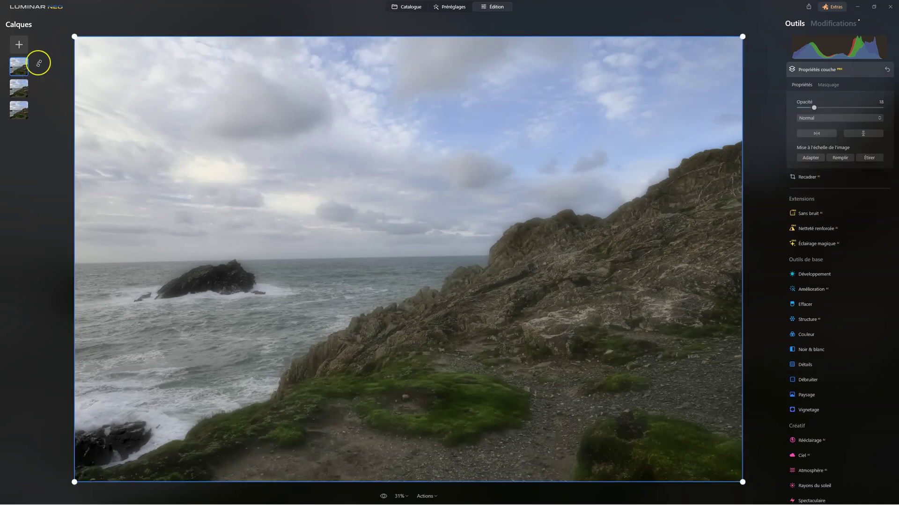
{"action": "mouse_move", "coordinate": [814, 108]}
{"action": "left_mouse_down"}
{"action": "mouse_move", "coordinate": [833, 108]}
{"action": "mouse_move", "coordinate": [791, 106]}
{"action": "mouse_move", "coordinate": [841, 108]}
{"action": "mouse_move", "coordinate": [805, 108]}
{"action": "mouse_move", "coordinate": [829, 110]}
{"action": "left_mouse_up"}
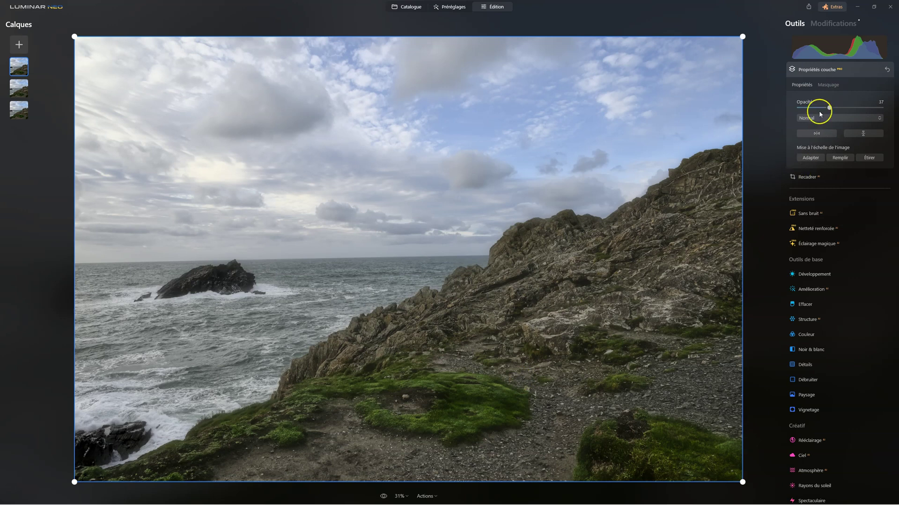
{"action": "left_click_drag", "start_coordinate": [827, 112], "coordinate": [823, 110]}
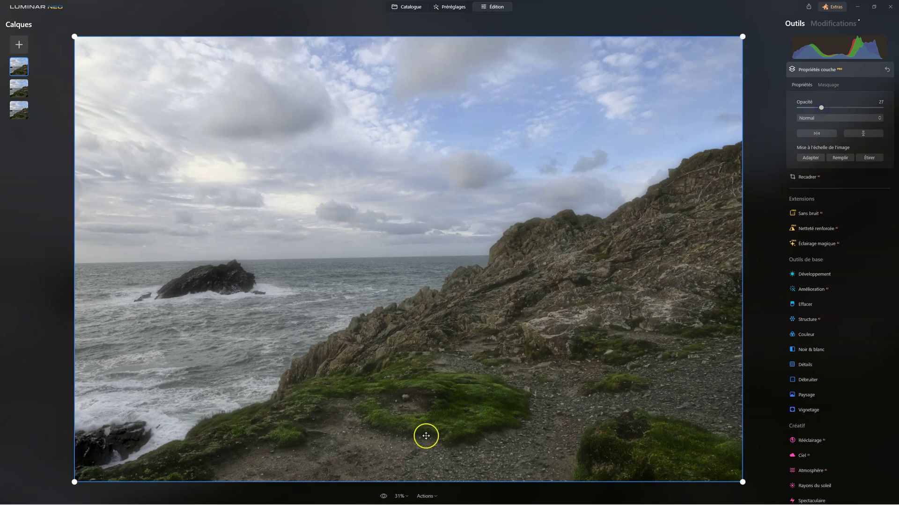
{"action": "left_click", "coordinate": [801, 68]}
Compare the blended result with the original photo by toggling the before/after view.
{"action": "left_click", "coordinate": [383, 495]}
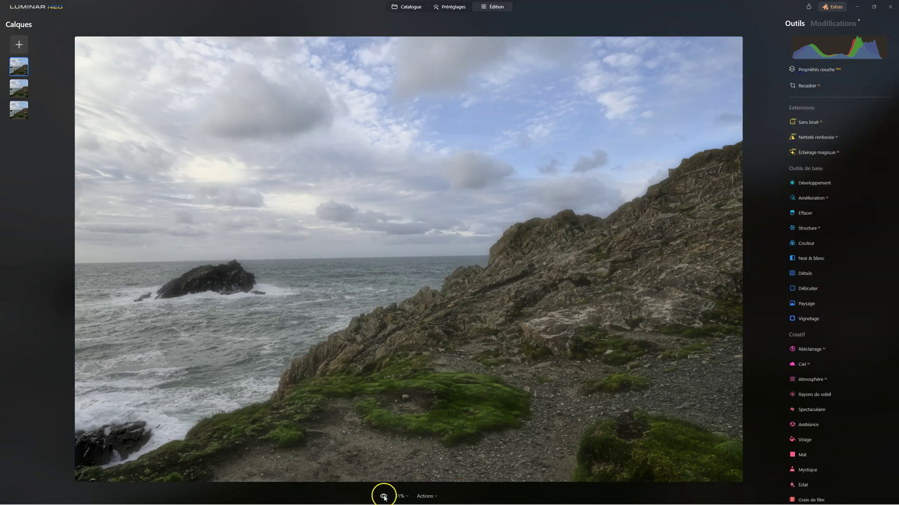
{"action": "left_click", "coordinate": [384, 497]}
{"action": "left_click", "coordinate": [384, 497]}
{"action": "left_click", "coordinate": [384, 497]}
View the effect types offered by the Éclat tool and close the tool without applying any.
{"action": "scroll", "coordinate": [875, 371], "scroll_direction": "down", "scroll_amount": 3}
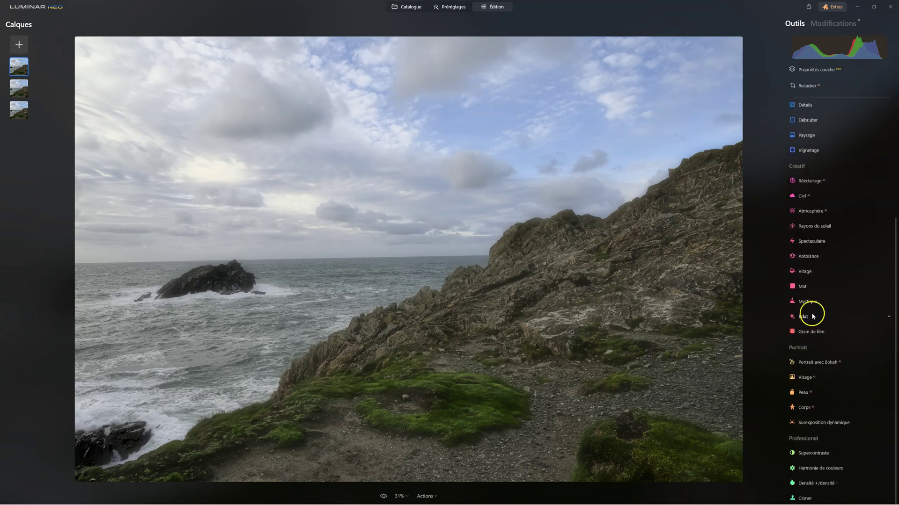
{"action": "left_click", "coordinate": [813, 316]}
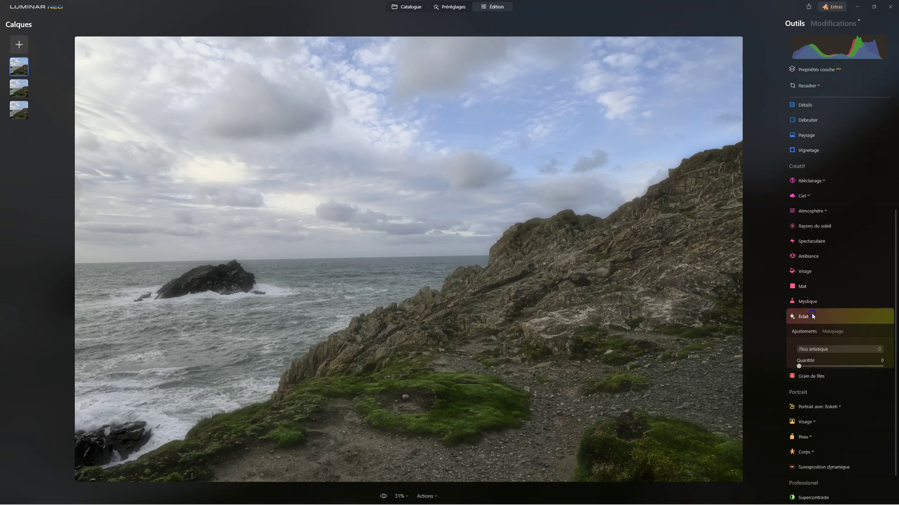
{"action": "left_click", "coordinate": [818, 351]}
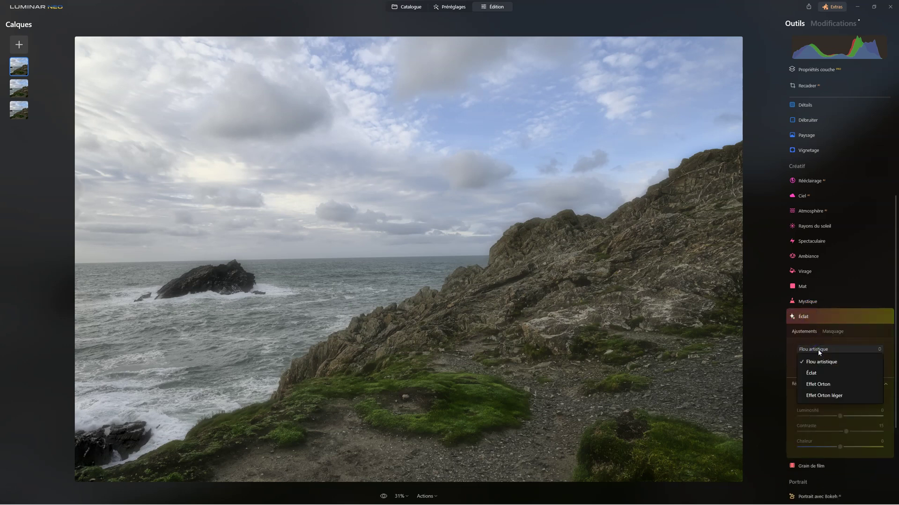
{"action": "left_click", "coordinate": [818, 317]}
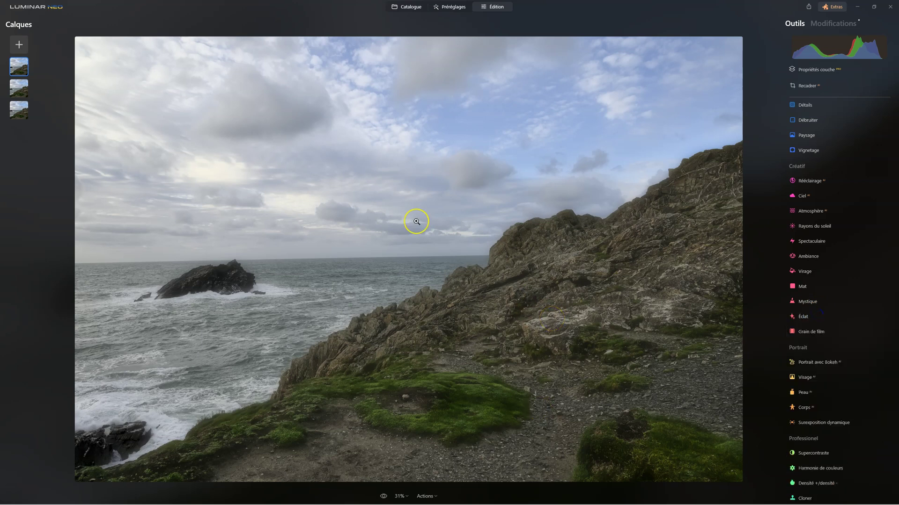
Hide the top layer and review the Structure edits applied to the middle layer.
{"action": "right_click", "coordinate": [22, 67]}
{"action": "left_click", "coordinate": [35, 76]}
{"action": "left_click", "coordinate": [19, 88]}
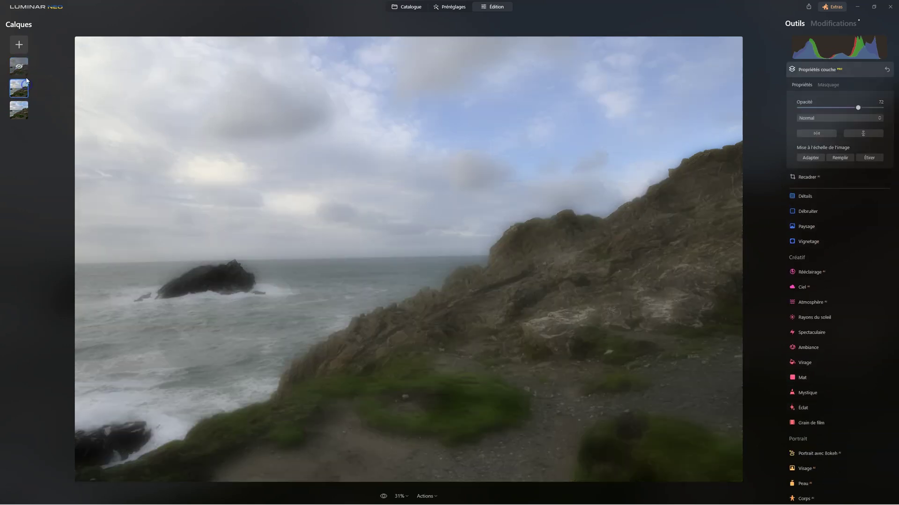
{"action": "left_click", "coordinate": [848, 24]}
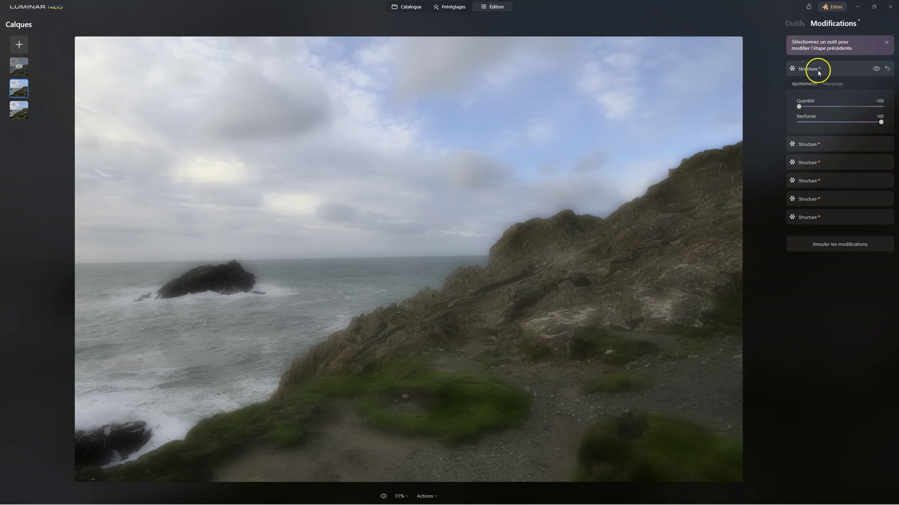
{"action": "left_click", "coordinate": [795, 27]}
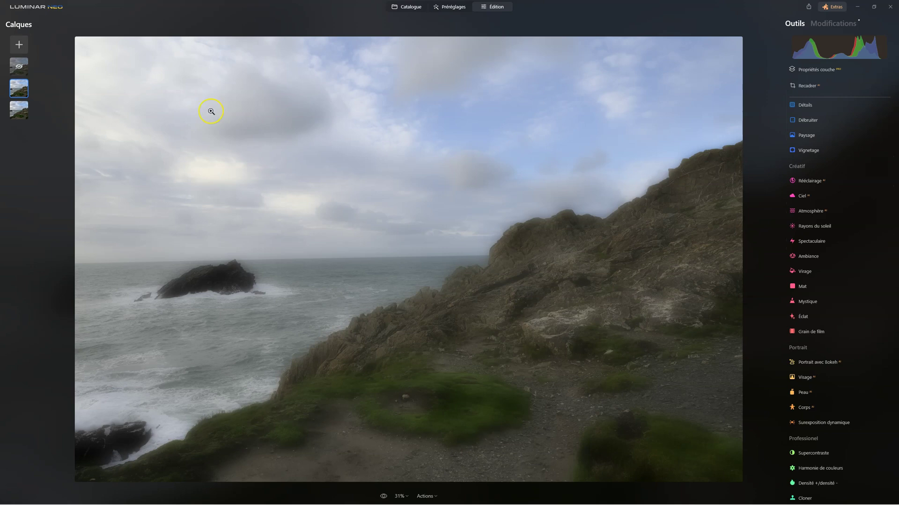
Vary the middle layer's opacity to judge the blur and return it to 72.
{"action": "left_click", "coordinate": [812, 69]}
{"action": "left_click_drag", "start_coordinate": [798, 108], "coordinate": [858, 108]}
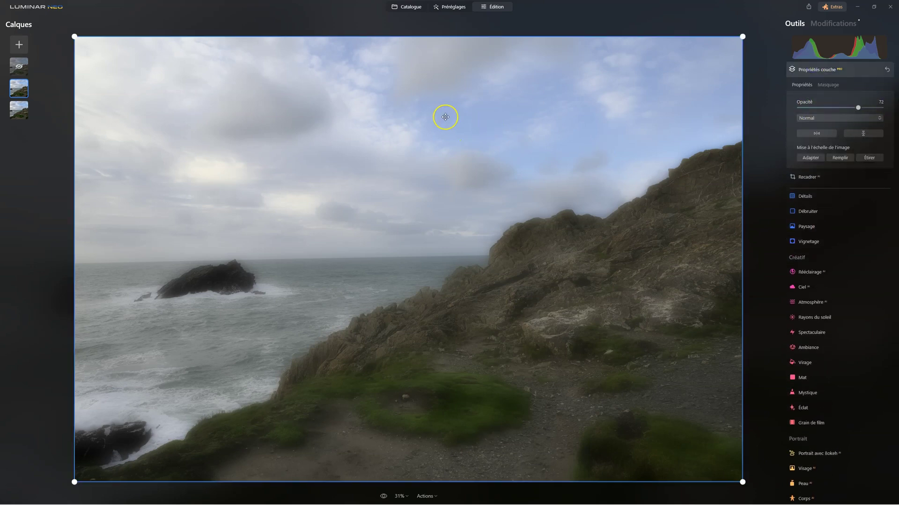